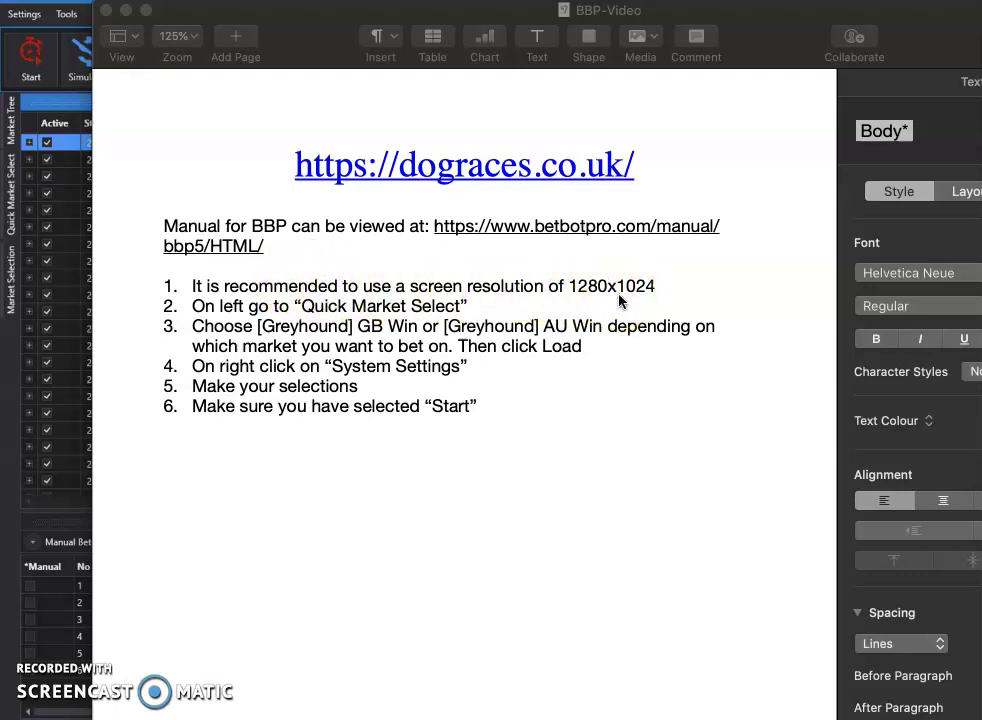
Switch to Bet Bot Pro and load the [Greyhound] GB Win markets through Quick Market Select
{"action": "left_click", "coordinate": [125, 10]}
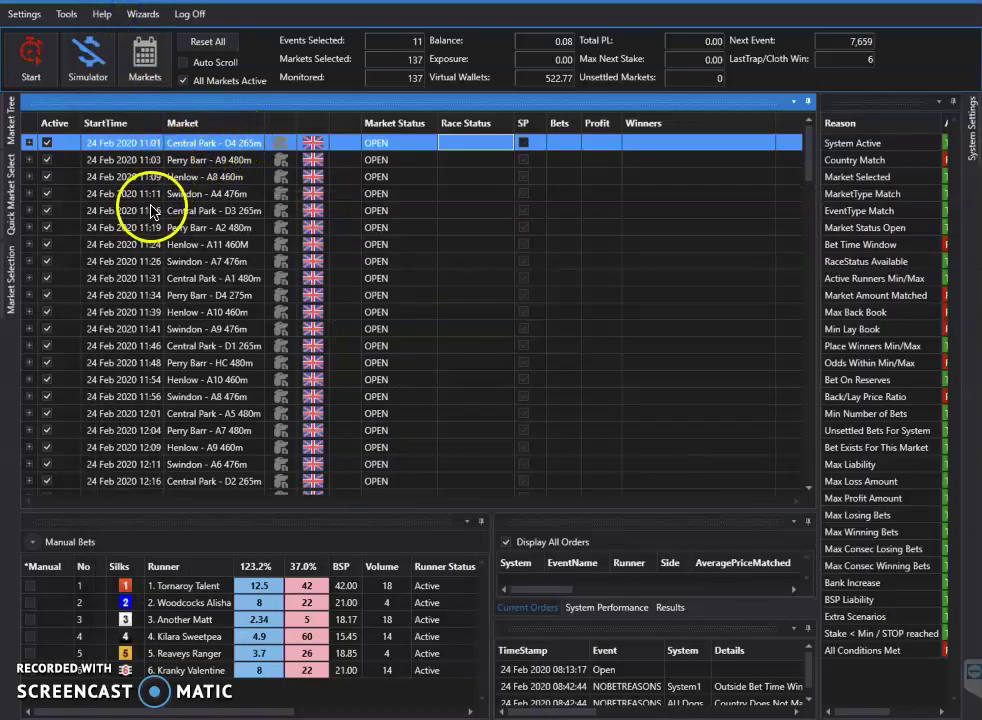
{"action": "left_click", "coordinate": [12, 200]}
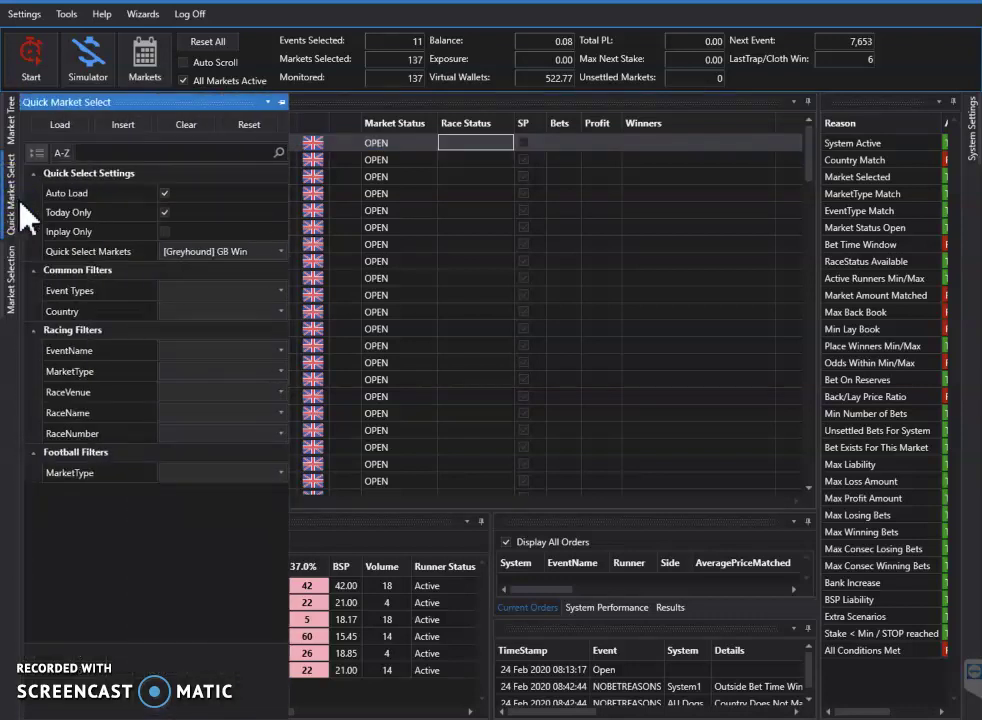
{"action": "left_click", "coordinate": [273, 251]}
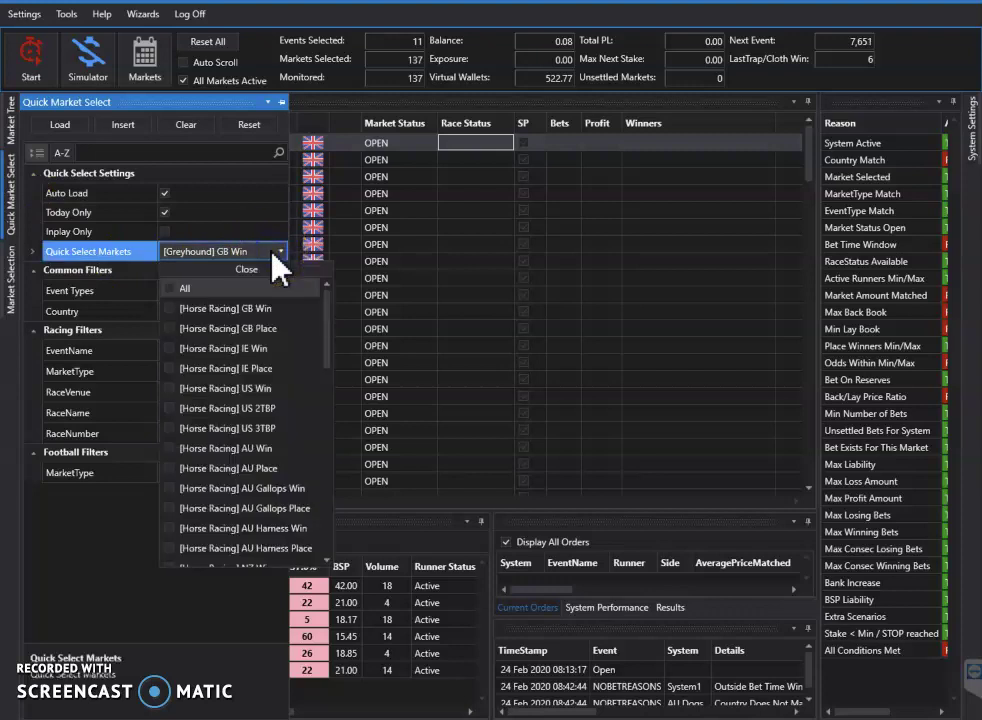
{"action": "left_click", "coordinate": [324, 336]}
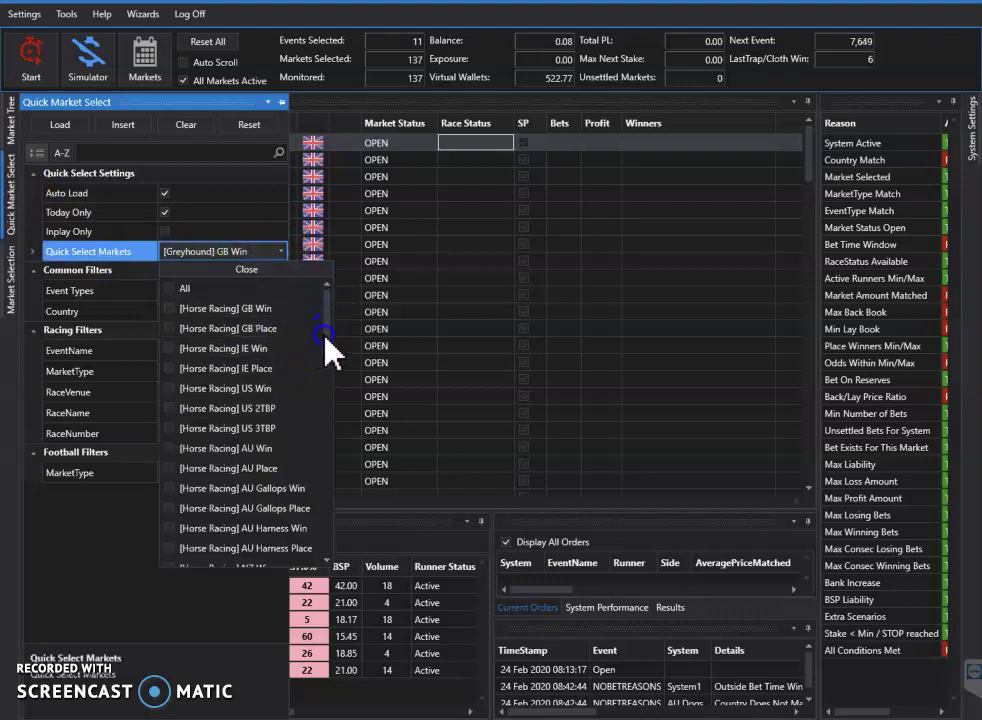
{"action": "left_click_drag", "start_coordinate": [325, 332], "coordinate": [331, 439]}
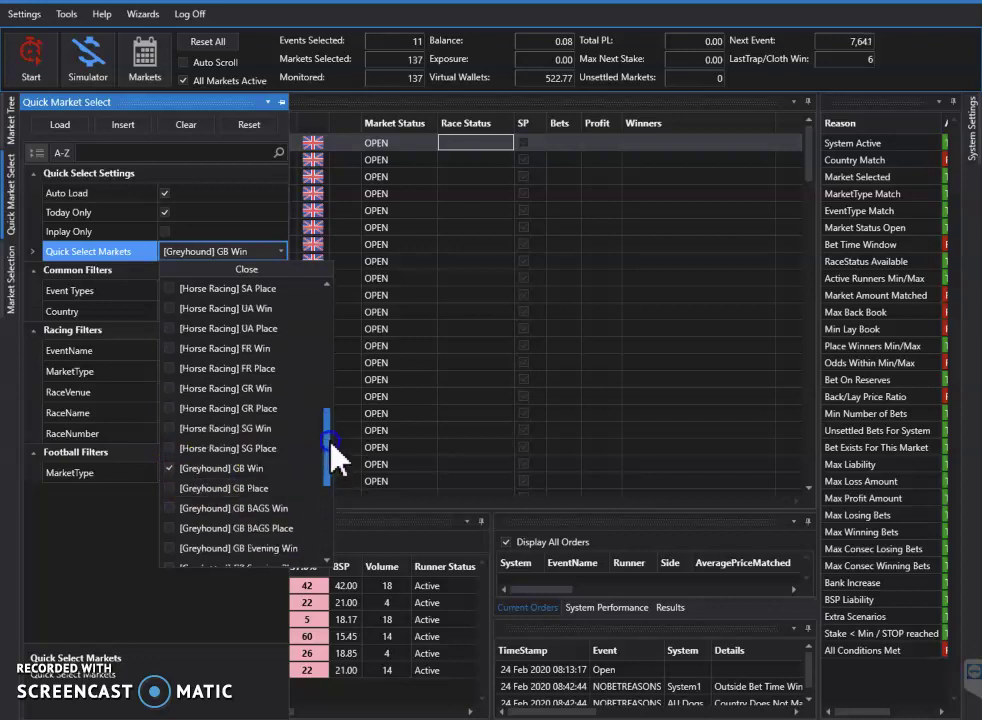
{"action": "left_click", "coordinate": [215, 466]}
{"action": "left_click", "coordinate": [215, 466]}
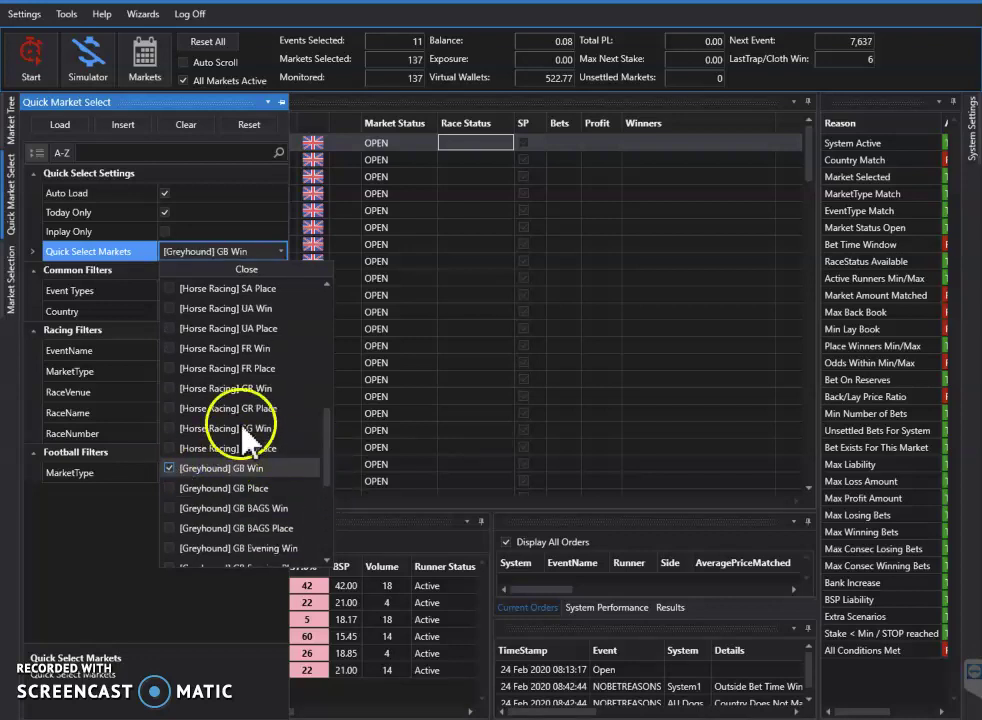
{"action": "left_click", "coordinate": [72, 128]}
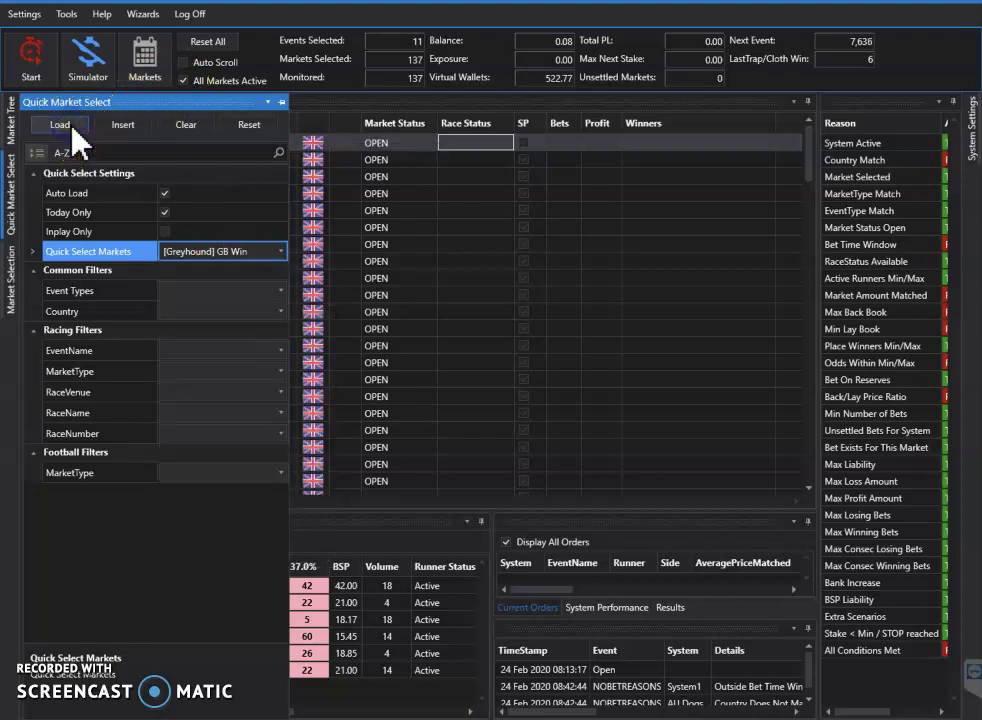
{"action": "left_click", "coordinate": [175, 128]}
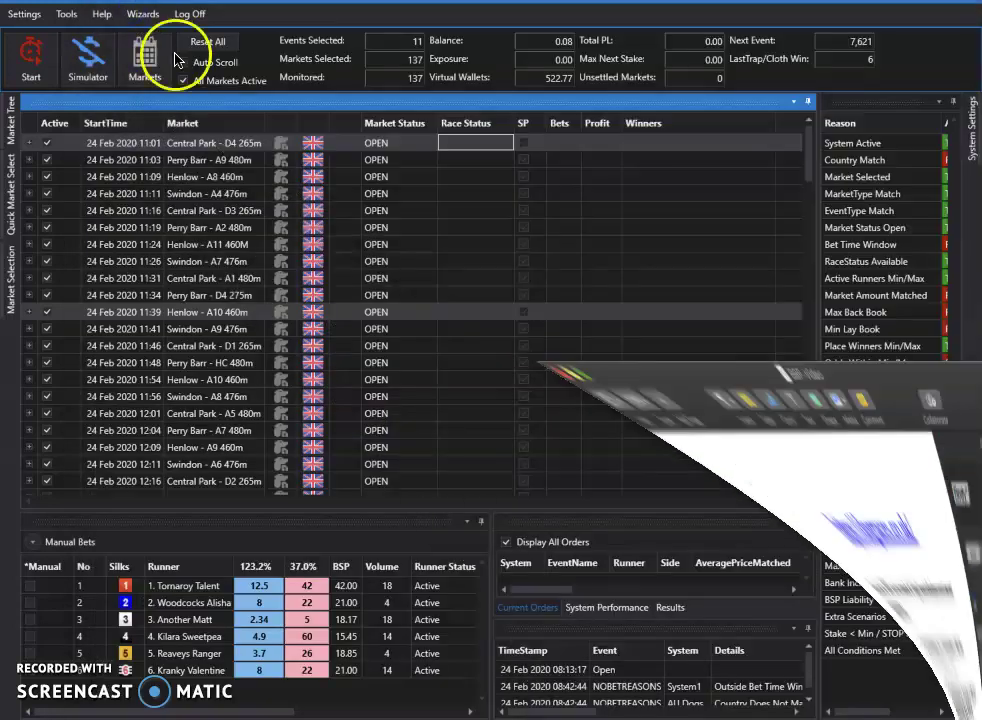
Examine System1's event settings, bet limits, stop conditions and advanced settings in the System Settings
{"action": "left_click", "coordinate": [972, 140]}
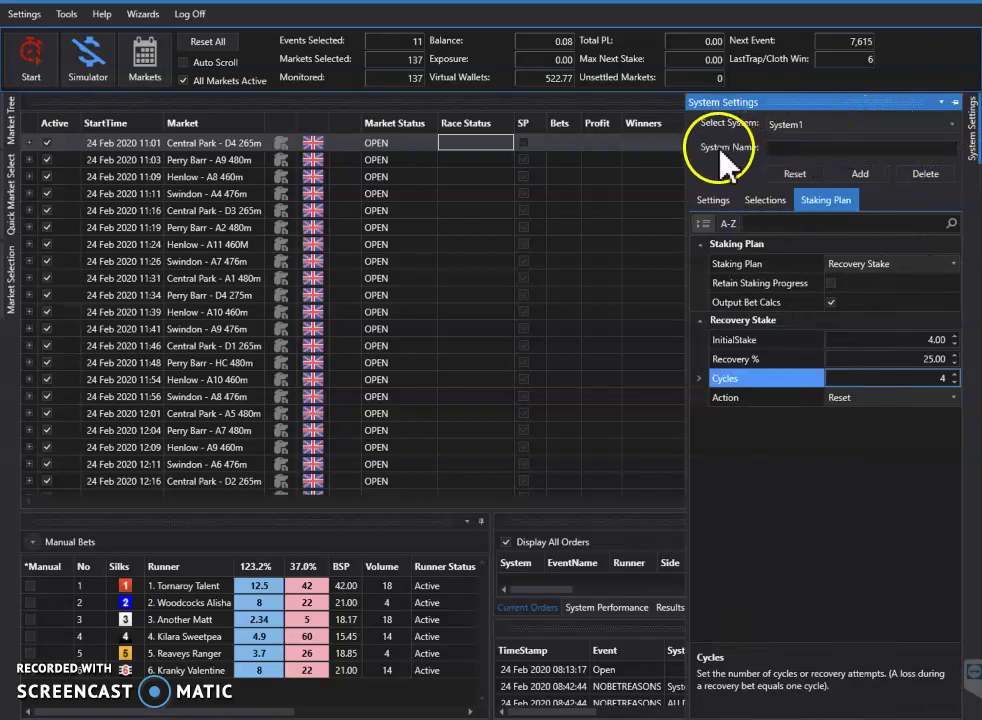
{"action": "left_click", "coordinate": [713, 199]}
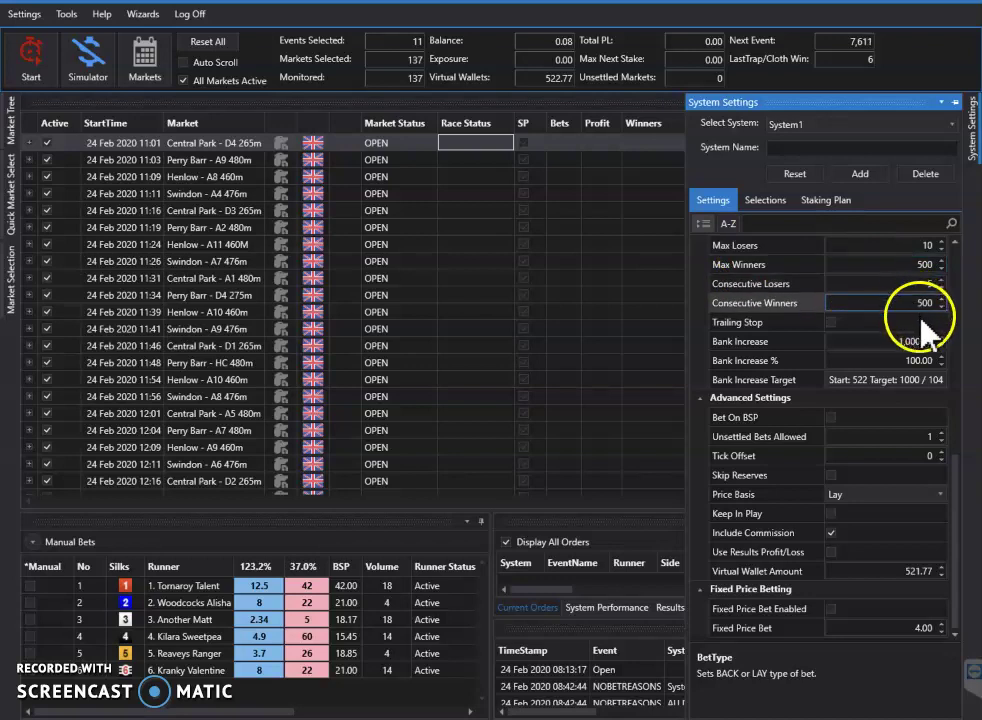
{"action": "left_click_drag", "start_coordinate": [958, 505], "coordinate": [962, 265]}
{"action": "left_click", "coordinate": [845, 281]}
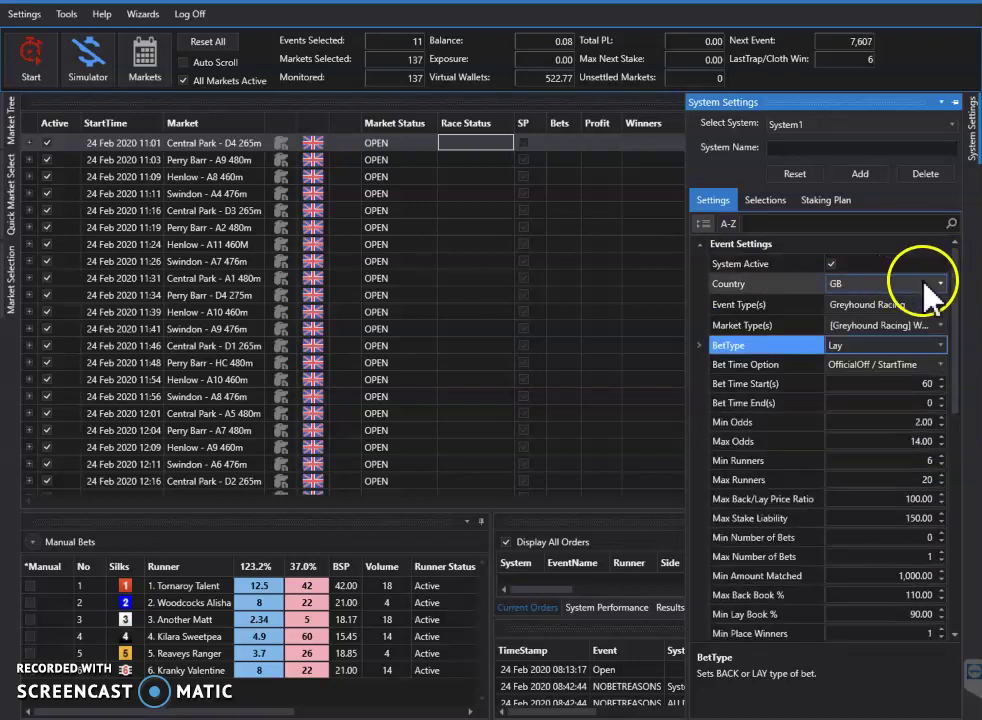
{"action": "scroll", "coordinate": [957, 303], "scroll_direction": "down", "scroll_amount": 1}
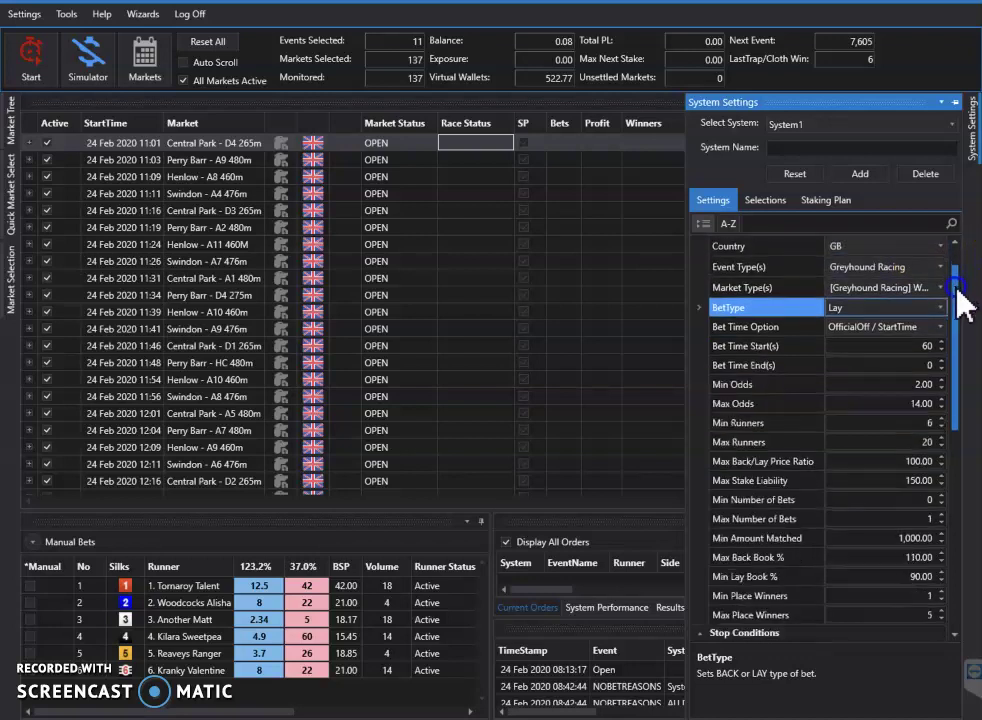
{"action": "scroll", "coordinate": [962, 312], "scroll_direction": "down", "scroll_amount": 1}
{"action": "left_click", "coordinate": [851, 306]}
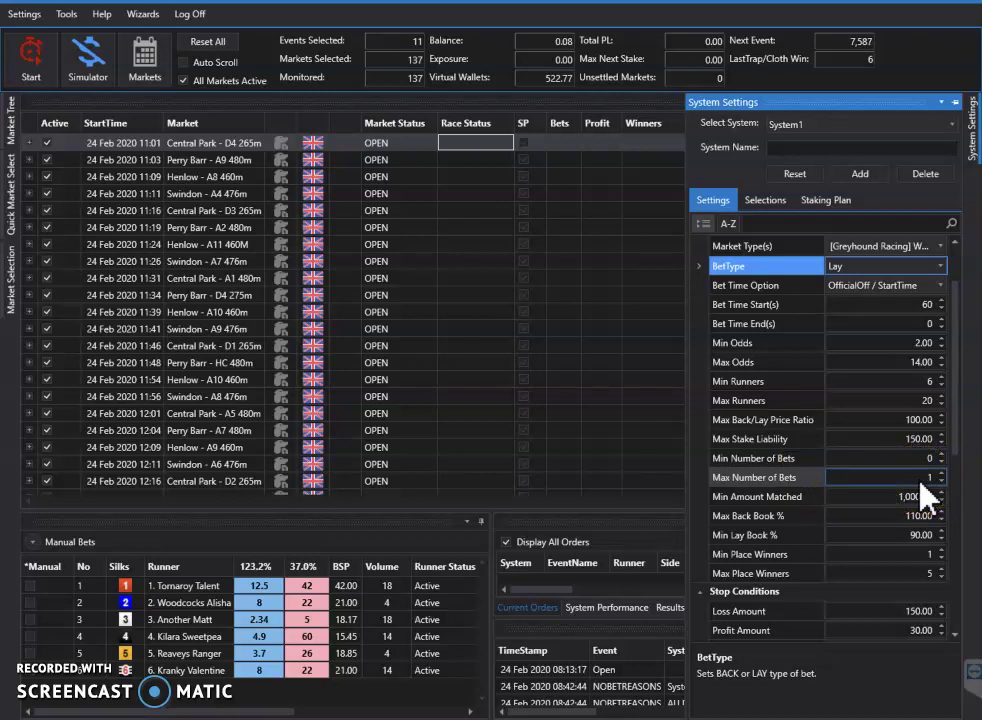
{"action": "scroll", "coordinate": [862, 505], "scroll_direction": "up", "scroll_amount": 2}
{"action": "scroll", "coordinate": [917, 482], "scroll_direction": "down", "scroll_amount": 2}
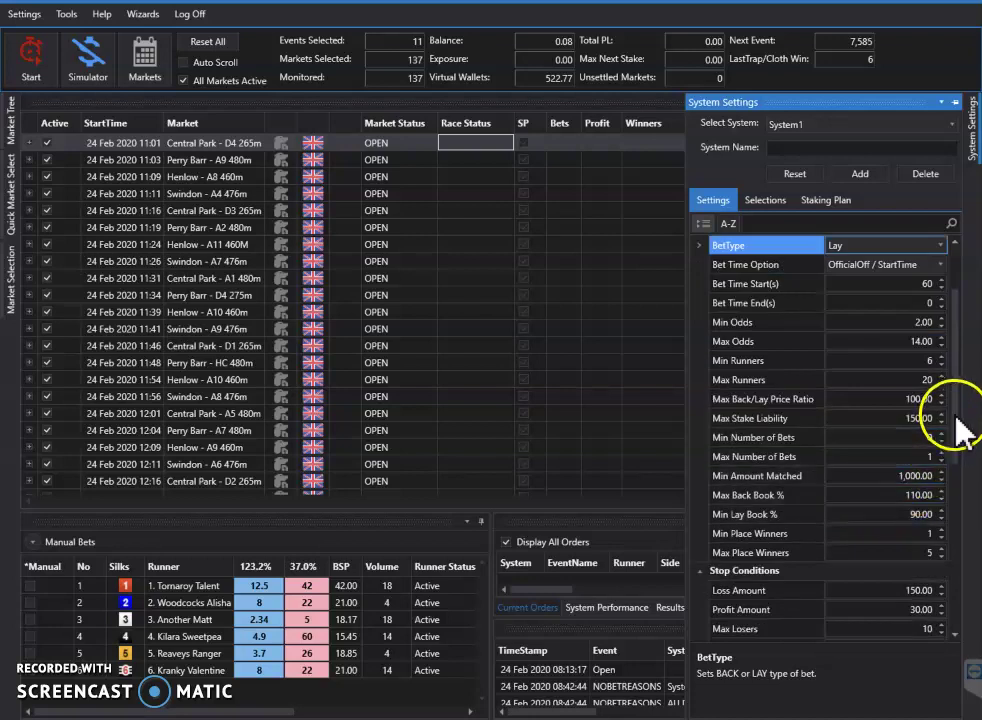
{"action": "left_click_drag", "start_coordinate": [958, 428], "coordinate": [965, 478]}
{"action": "scroll", "coordinate": [855, 399], "scroll_direction": "up", "scroll_amount": 4}
Review System1's runner selection options and staking plan, and recheck its general settings
{"action": "left_click", "coordinate": [785, 202]}
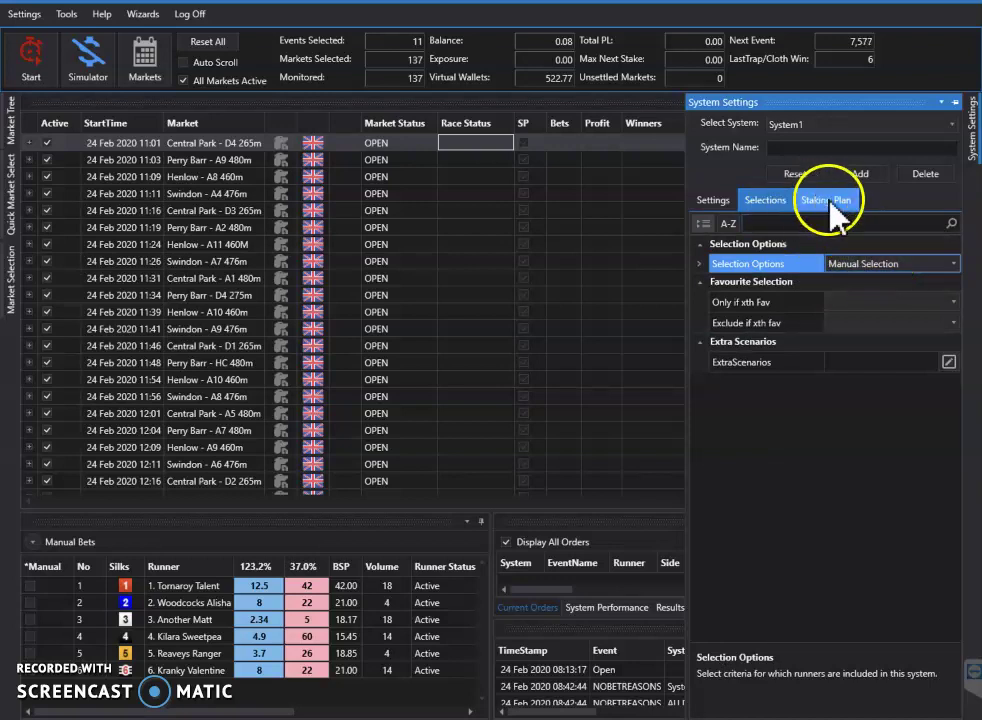
{"action": "left_click", "coordinate": [829, 206]}
{"action": "left_click", "coordinate": [860, 266]}
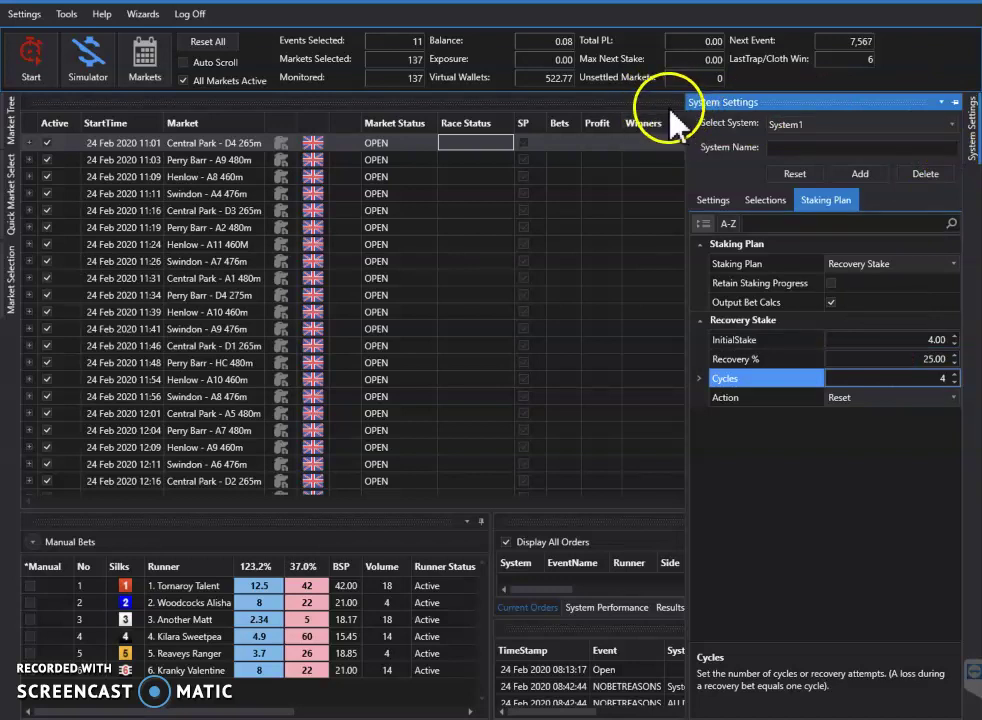
{"action": "left_click", "coordinate": [707, 202]}
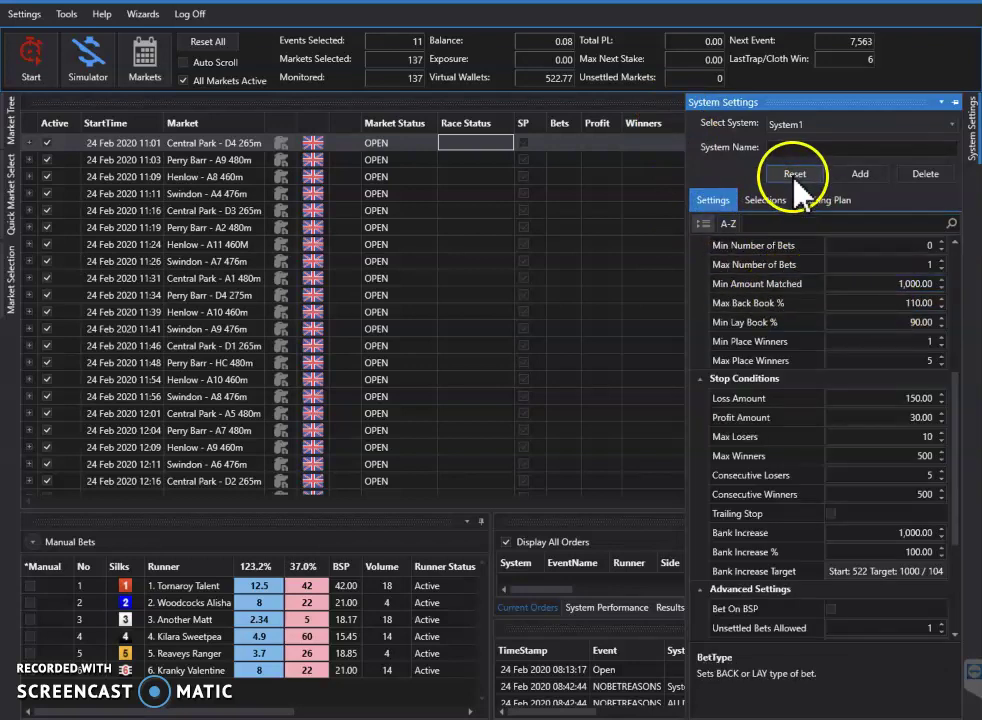
{"action": "left_click", "coordinate": [862, 178]}
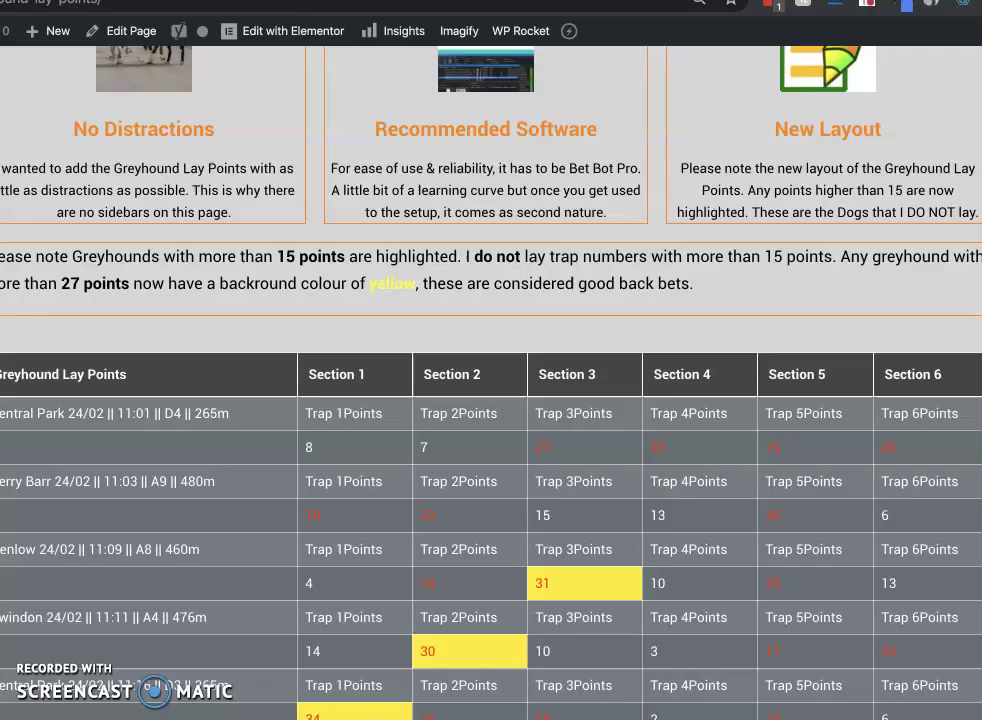
Consult the Greyhound Lay Points table and mark trap 1 as a manual bet in the 11:09 Henlow A8 460m race
{"action": "scroll", "coordinate": [505, 418], "scroll_direction": "down", "scroll_amount": 3}
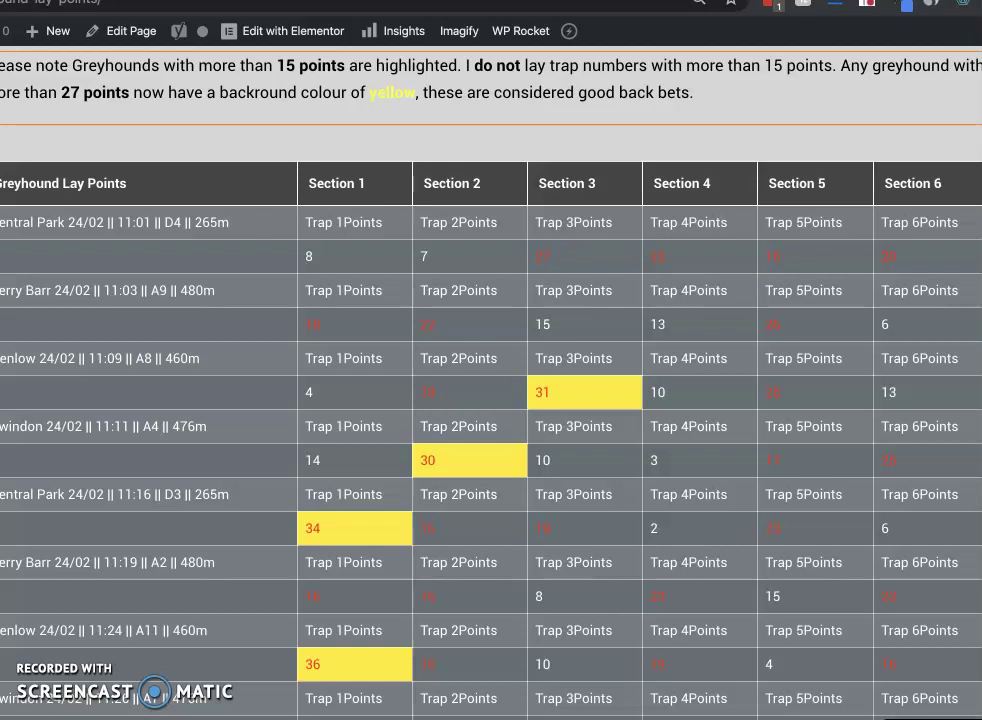
{"action": "key", "text": "super+Tab"}
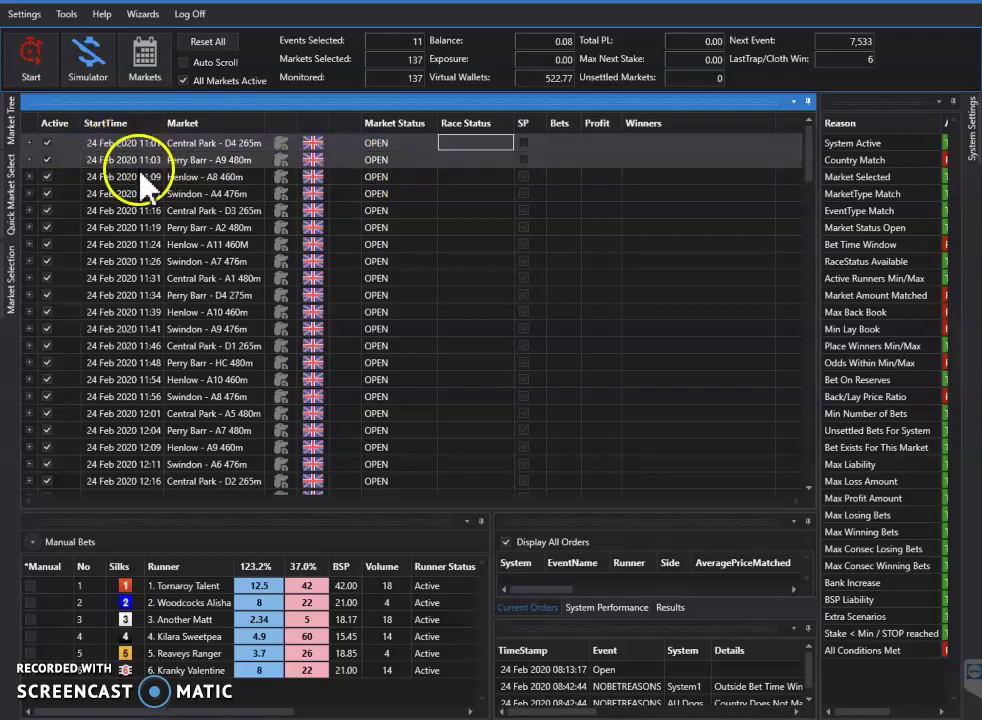
{"action": "left_click", "coordinate": [142, 176]}
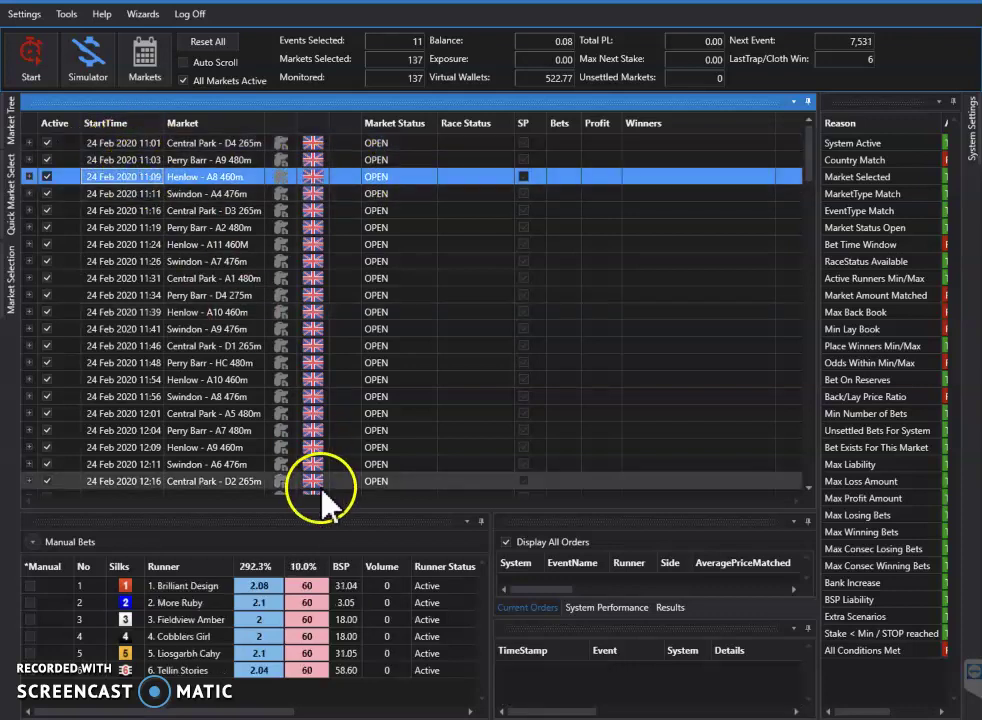
{"action": "left_click", "coordinate": [30, 587]}
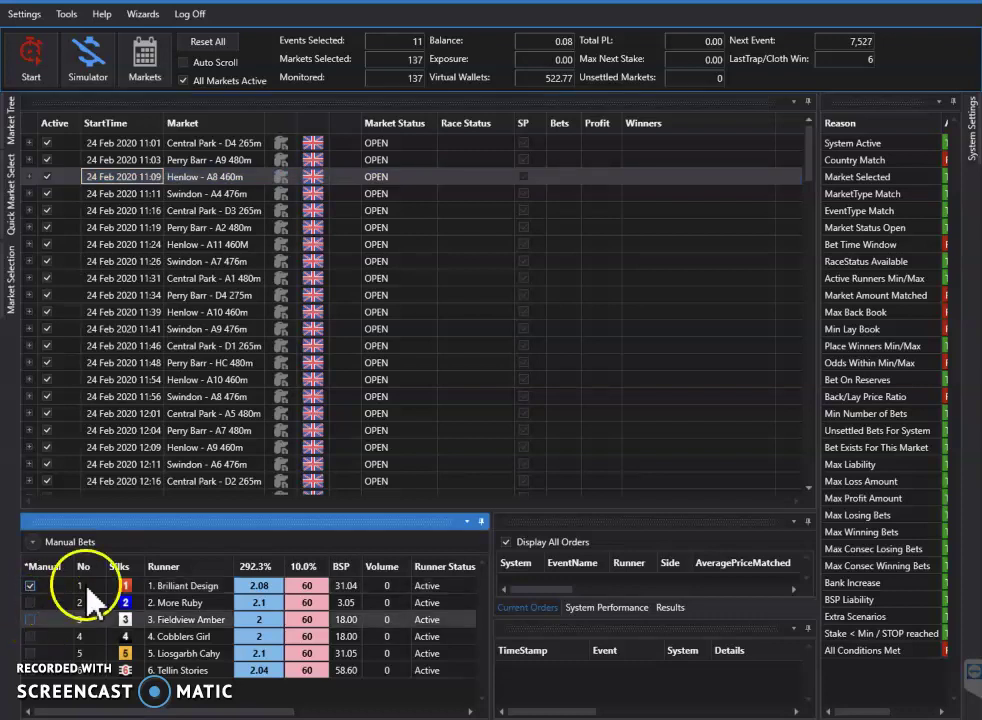
{"action": "left_click", "coordinate": [140, 176]}
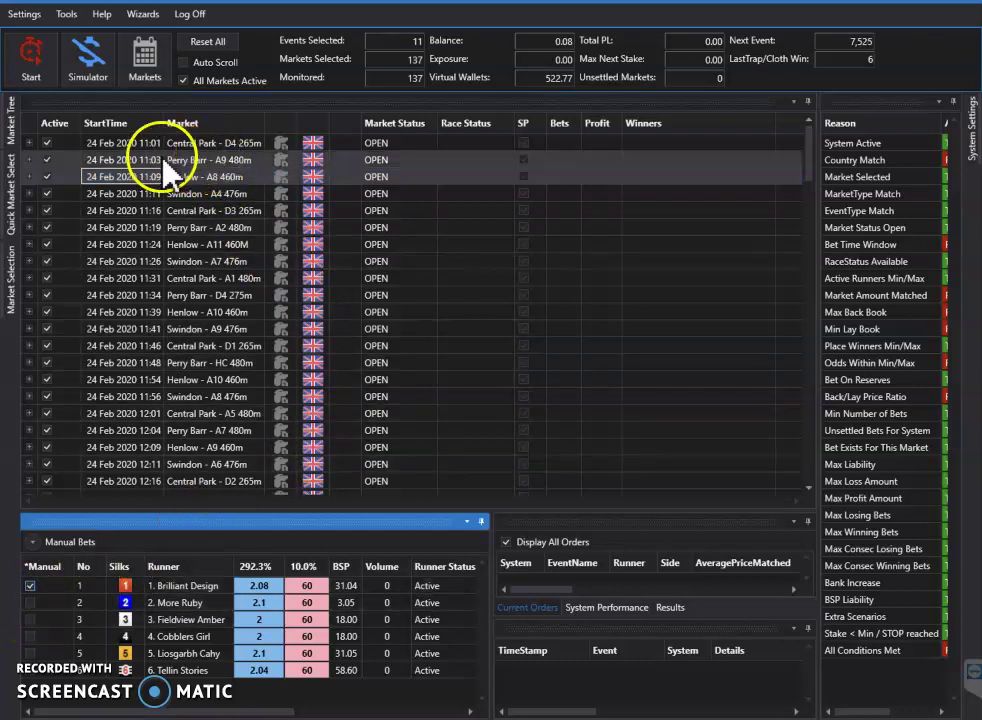
Check the lay points for further races and mark trap 5 as a manual bet in the 11:24 Henlow A11 race
{"action": "key", "text": "super+Tab"}
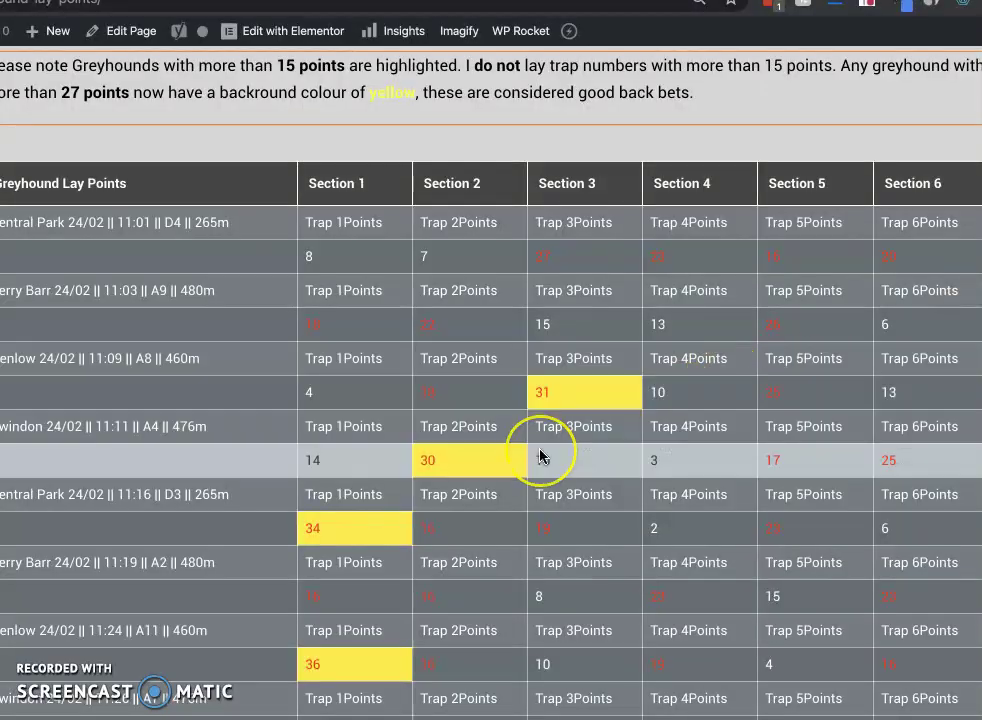
{"action": "scroll", "coordinate": [543, 456], "scroll_direction": "down", "scroll_amount": 2}
{"action": "scroll", "coordinate": [540, 456], "scroll_direction": "down", "scroll_amount": 1}
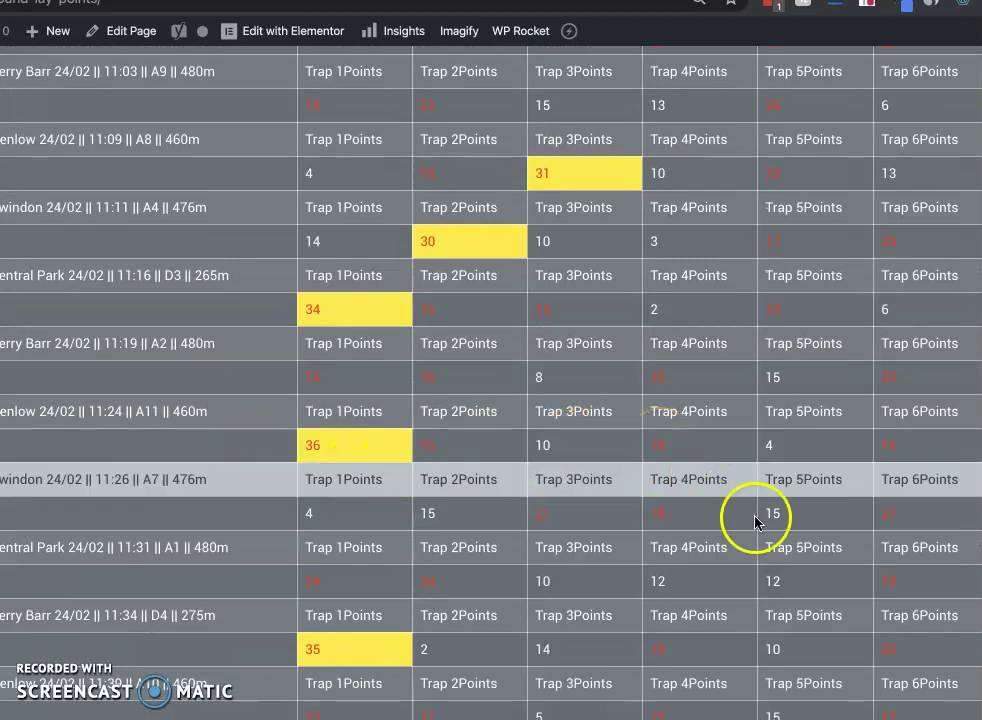
{"action": "key", "text": "super+Tab"}
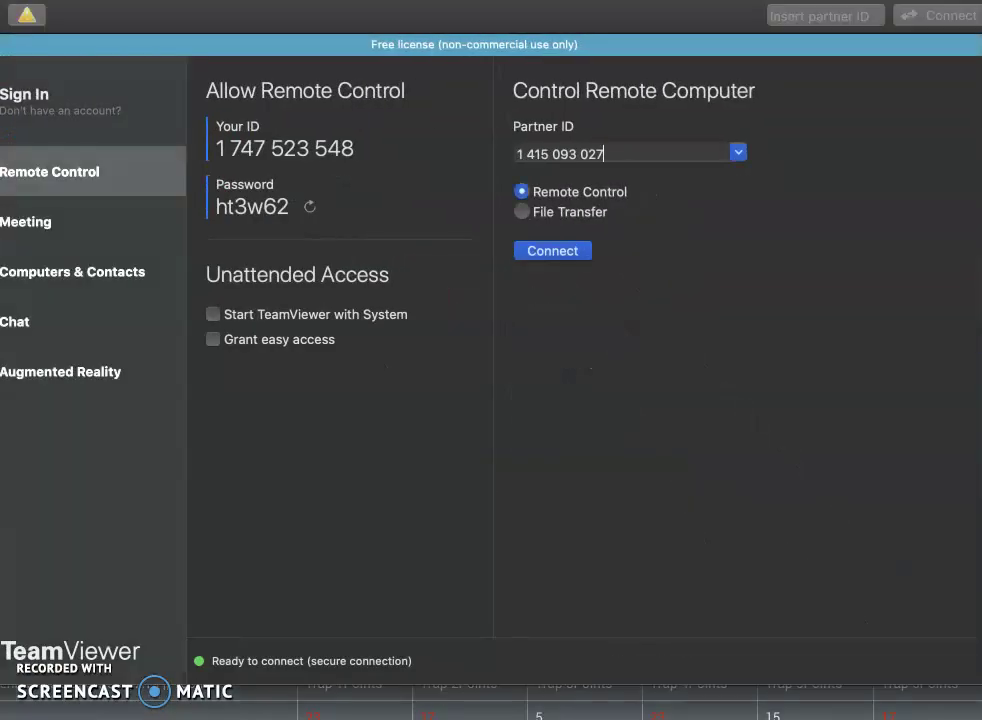
{"action": "key", "text": "super+m"}
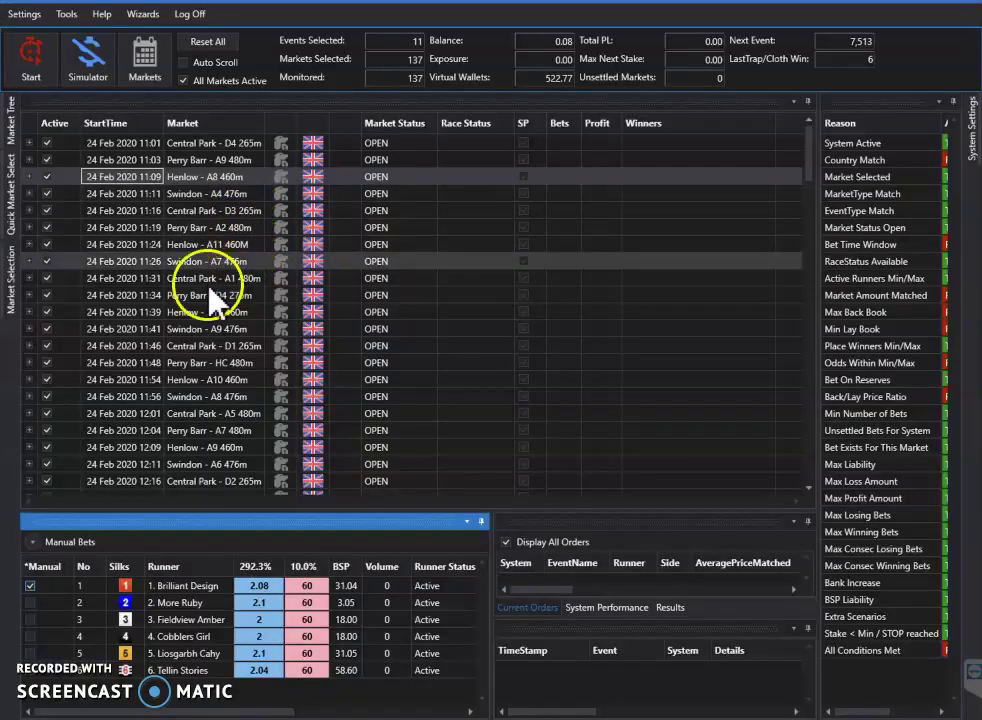
{"action": "left_click", "coordinate": [158, 245]}
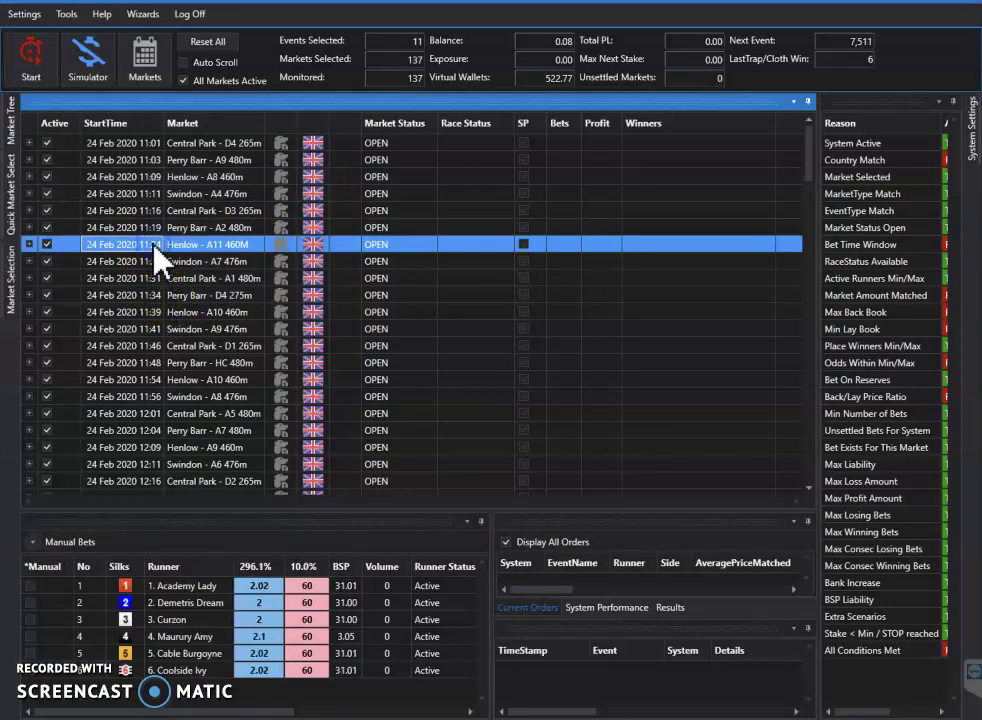
{"action": "left_click", "coordinate": [31, 653]}
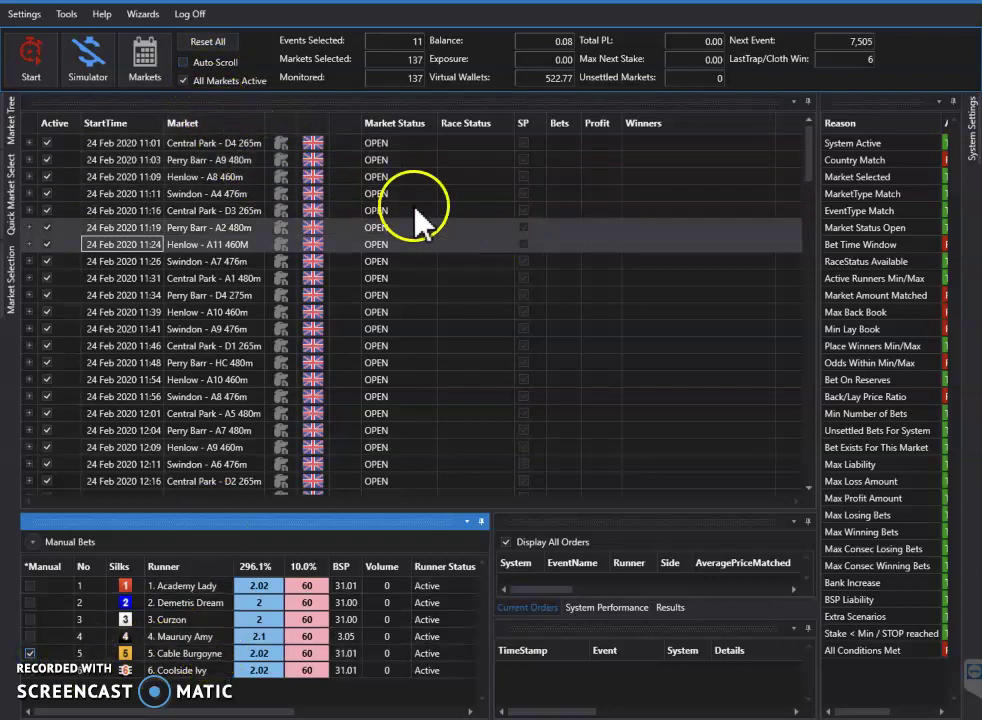
Enable Auto Scroll and start the betting bot with the 11:01 Central Park D4 265m market selected
{"action": "left_click", "coordinate": [202, 146]}
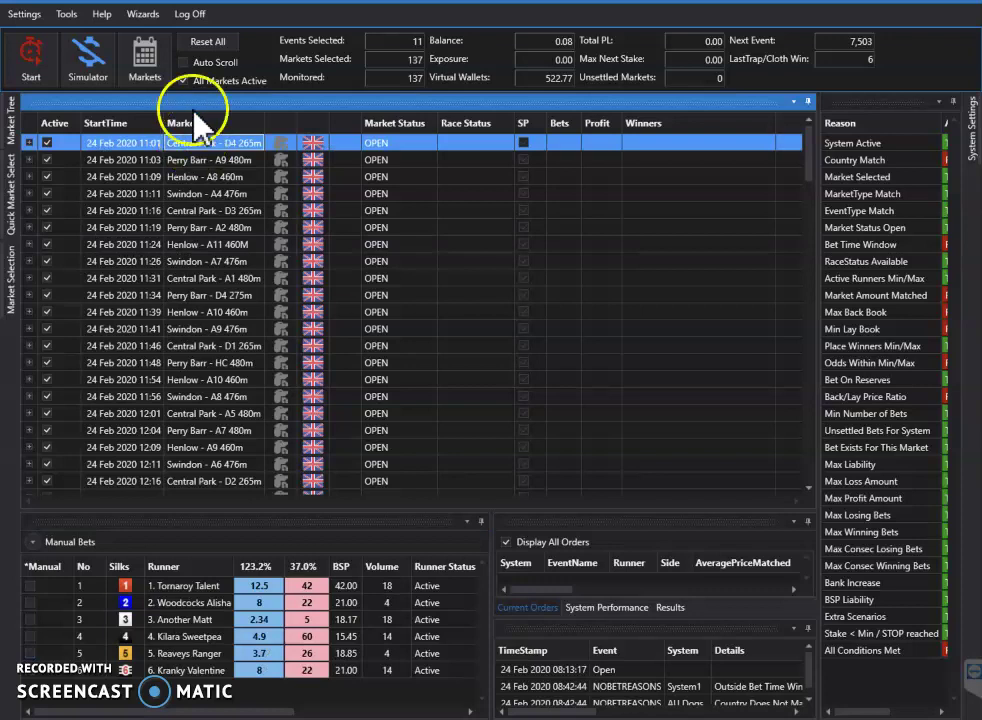
{"action": "left_click", "coordinate": [183, 64]}
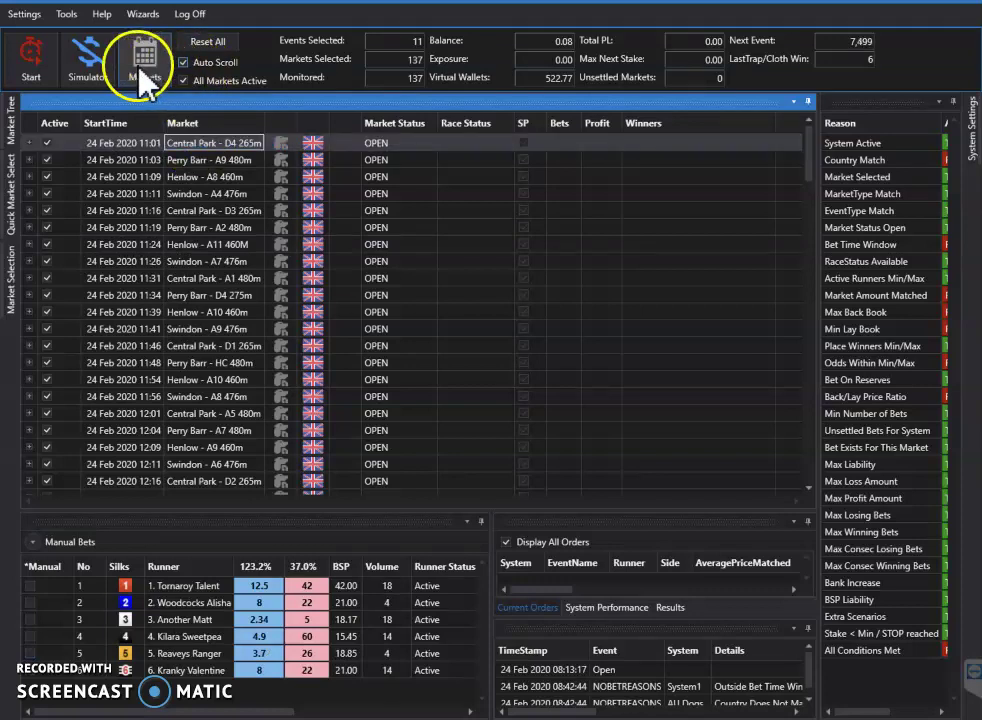
{"action": "left_click", "coordinate": [31, 70]}
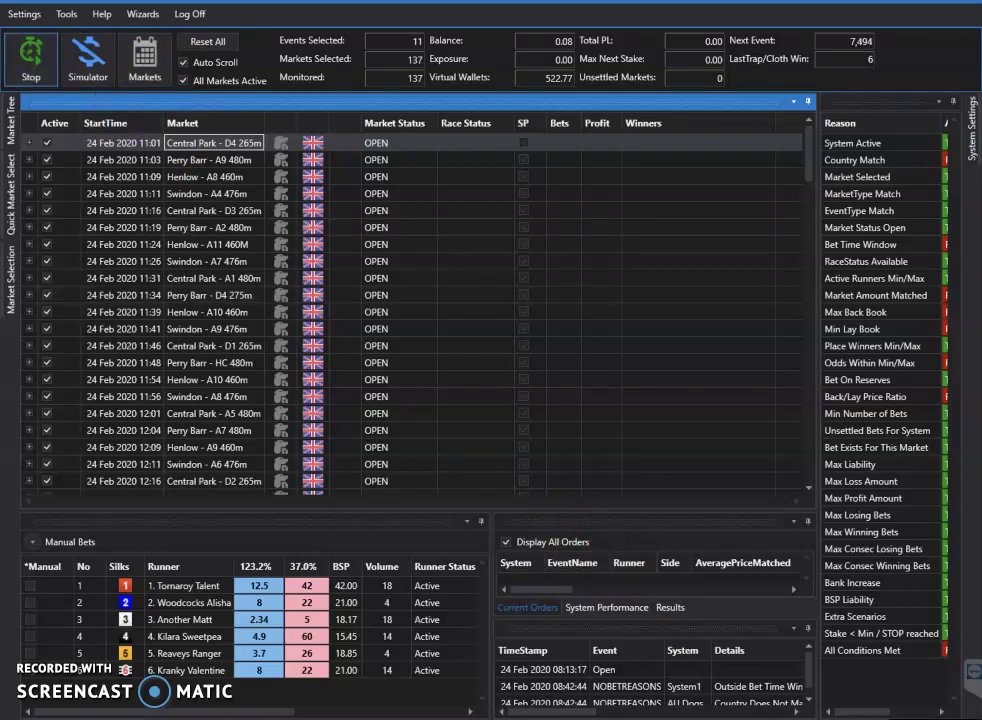
Switch back to the BBP-Video setup notes in Pages
{"action": "key", "text": "super+Tab"}
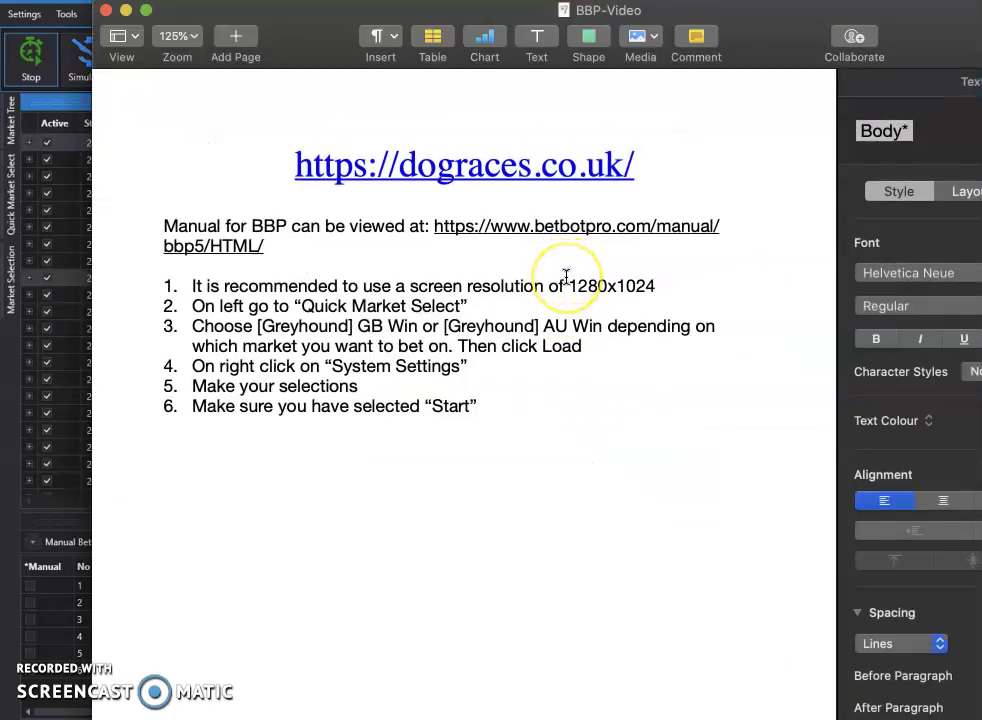